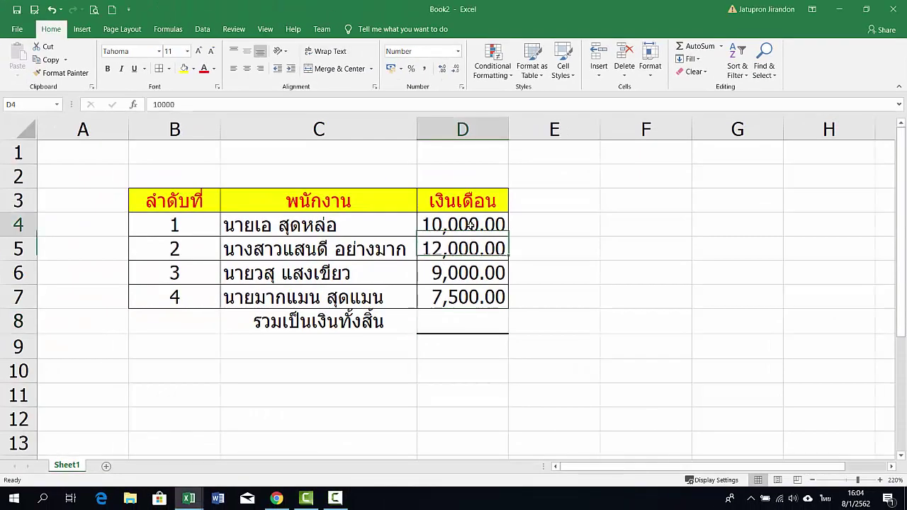
# - Select the employee rows and the four salary amounts to review the table data
pyautogui.keyDown('shift'); pyautogui.click(203, 223); pyautogui.keyUp('shift')
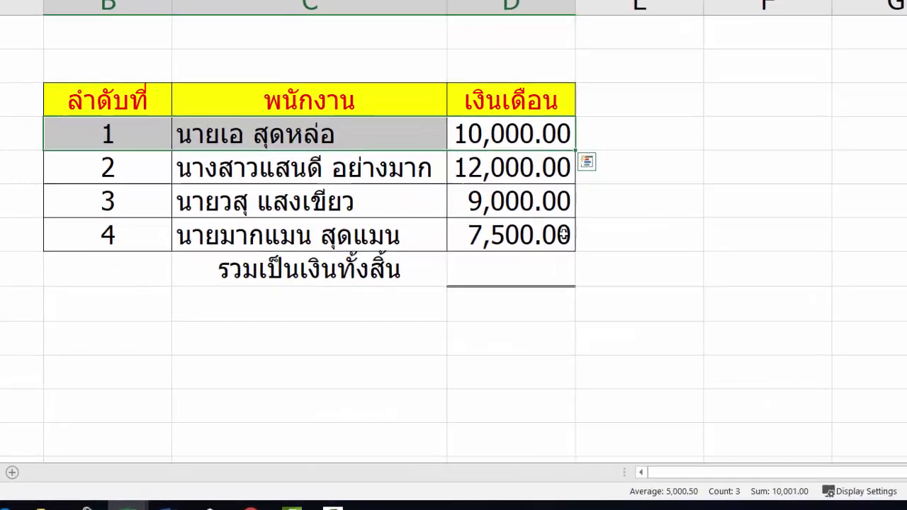
pyautogui.keyDown('shift'); pyautogui.click(500, 297); pyautogui.keyUp('shift')
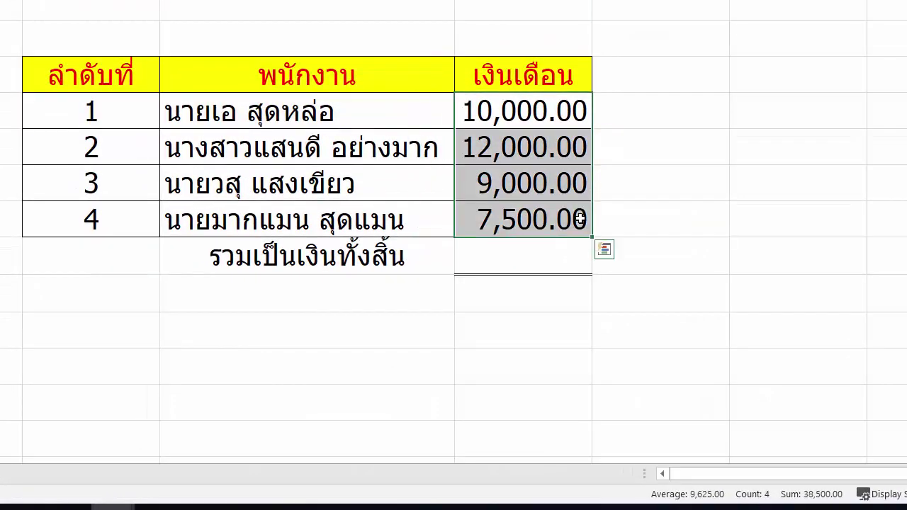
pyautogui.moveTo(61, 112); pyautogui.dragTo(585, 221)
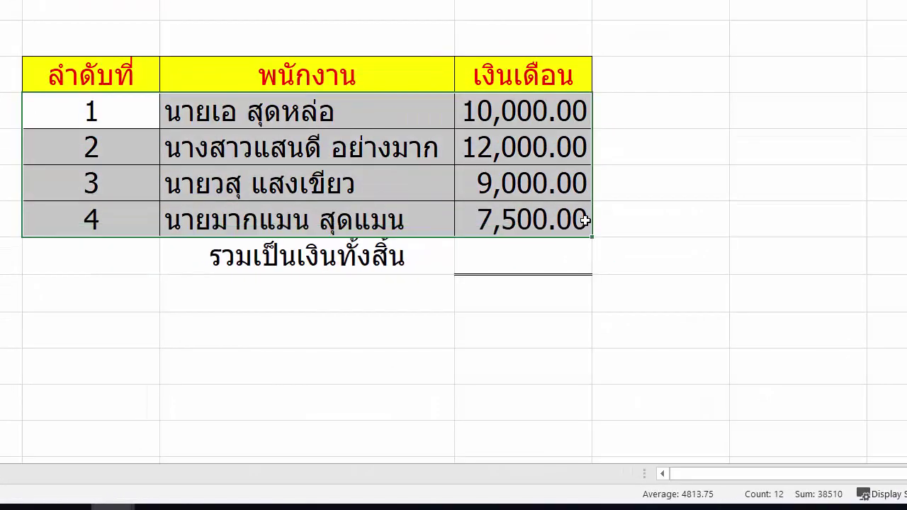
pyautogui.click(542, 265)
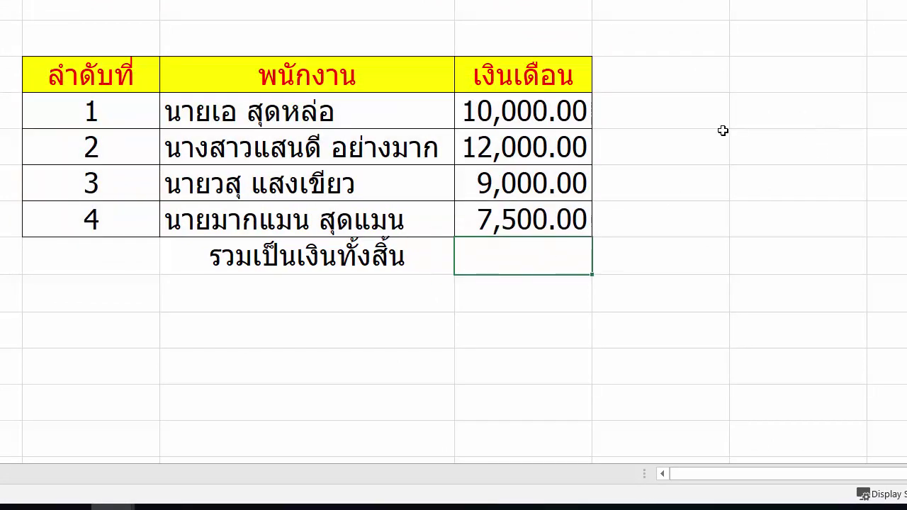
pyautogui.click(660, 161)
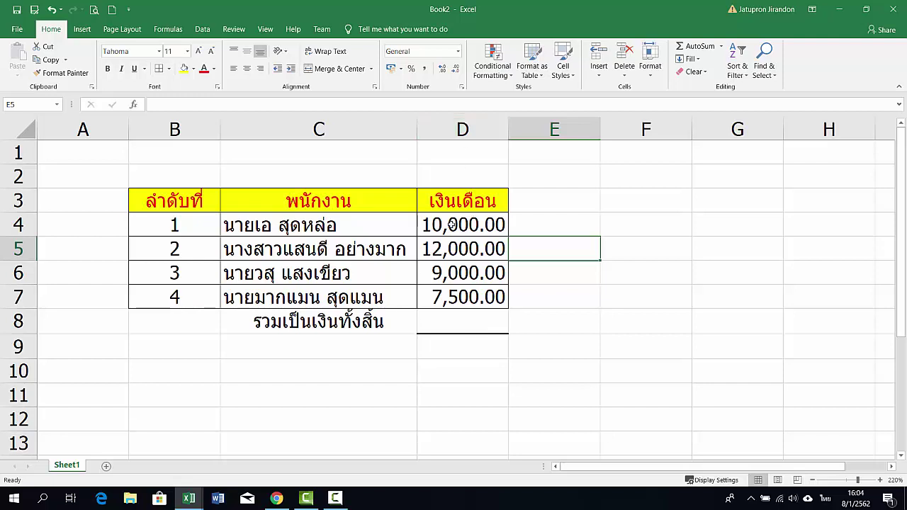
# - In D8, switch keyboard input from Thai to English and enter an equals sign
pyautogui.click(468, 321)
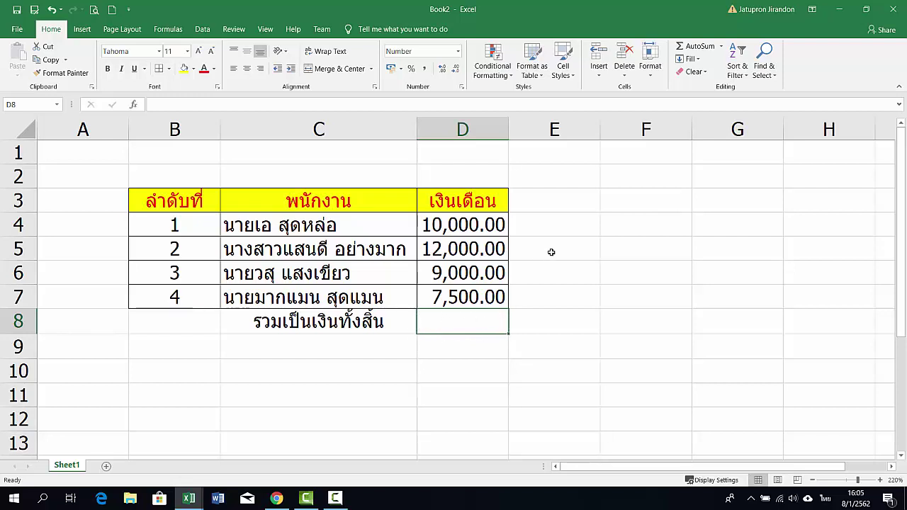
pyautogui.press('`')
pyautogui.write('=')
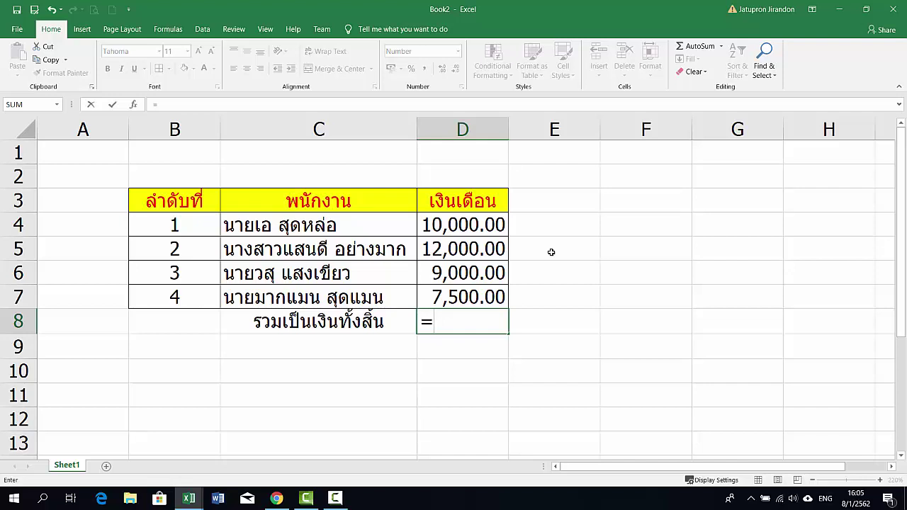
# - Extend the D8 formula to =sum(D4, referencing the first salary
pyautogui.write('sum')
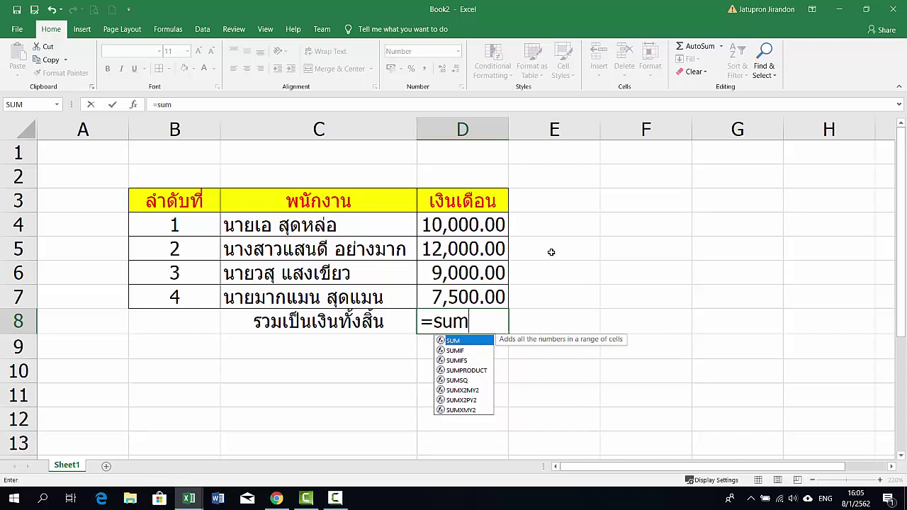
pyautogui.write('(')
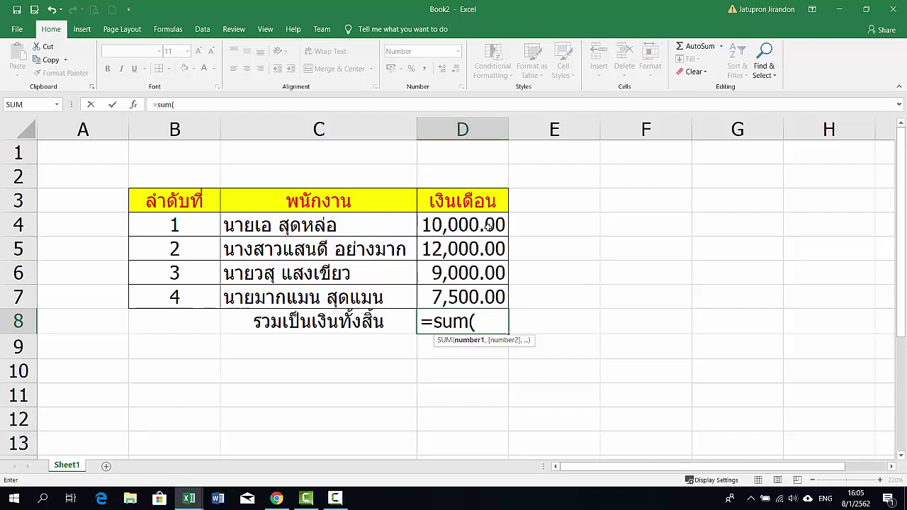
pyautogui.click(496, 225)
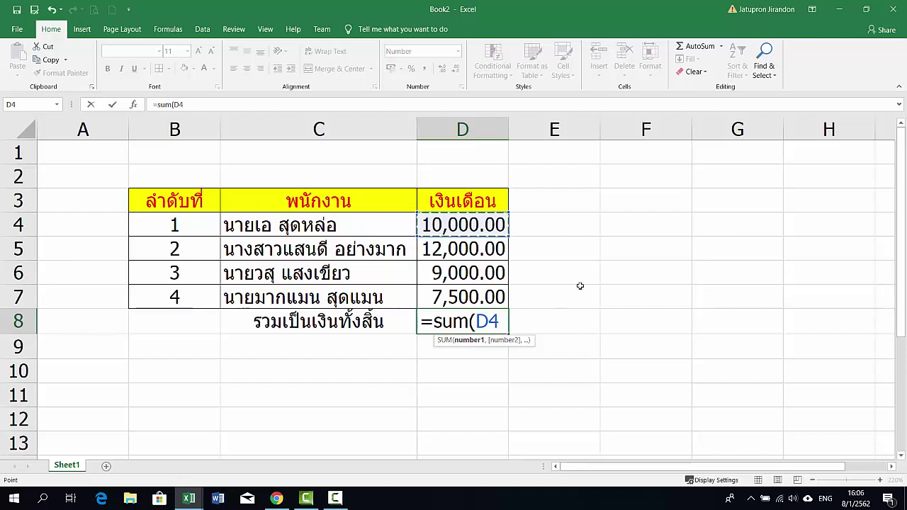
# - Finish D8 as =SUM(D4:D7), giving a salary total of 38,500.00
pyautogui.press('F8')
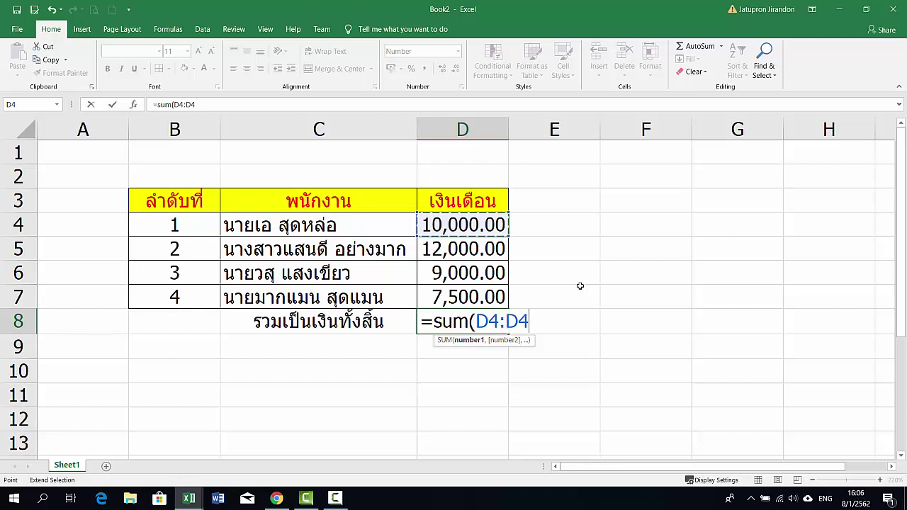
pyautogui.press('BackSpace')
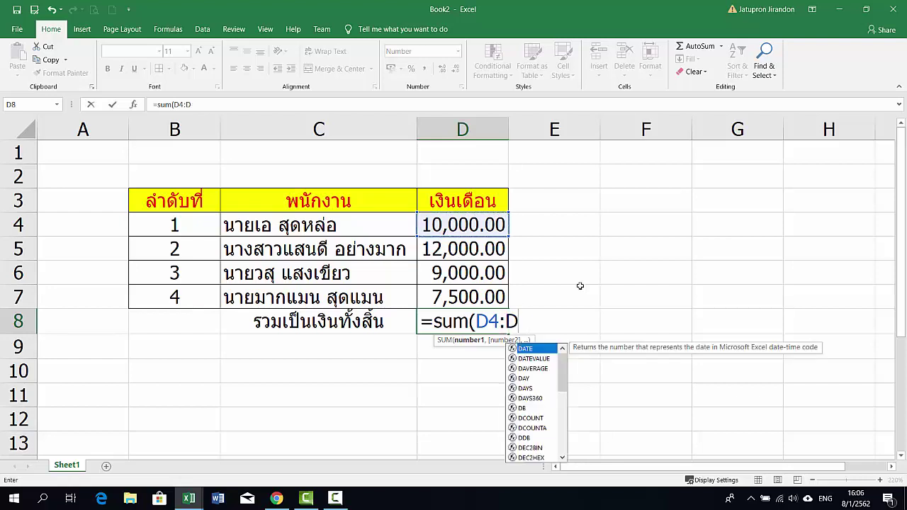
pyautogui.press('BackSpace')
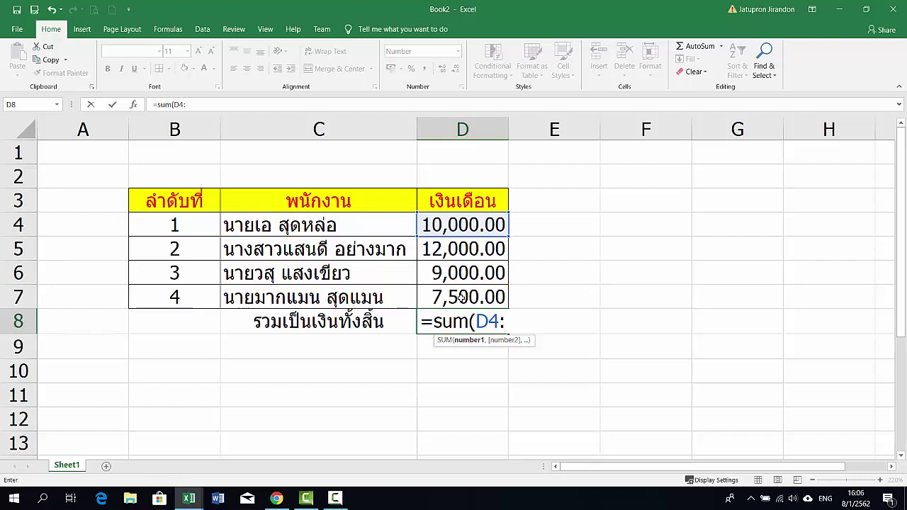
pyautogui.click(461, 298)
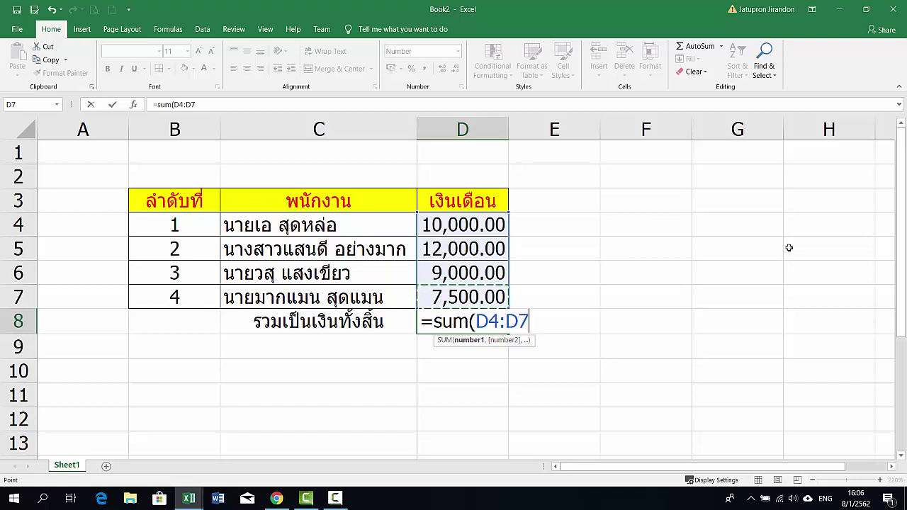
pyautogui.write(')')
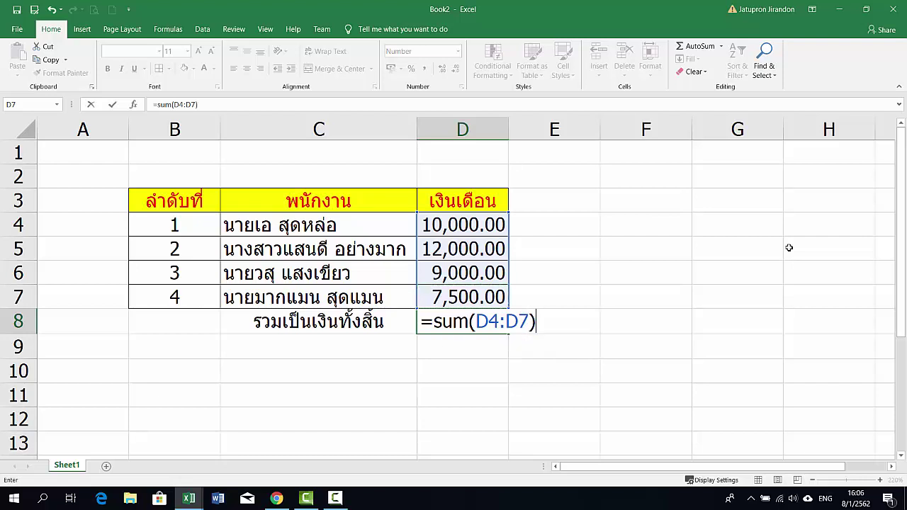
pyautogui.press('Return')
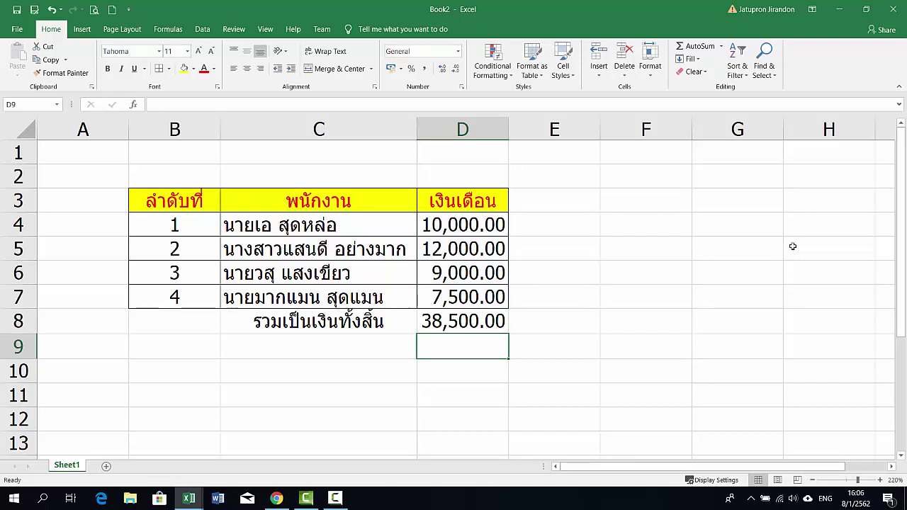
pyautogui.click(435, 327)
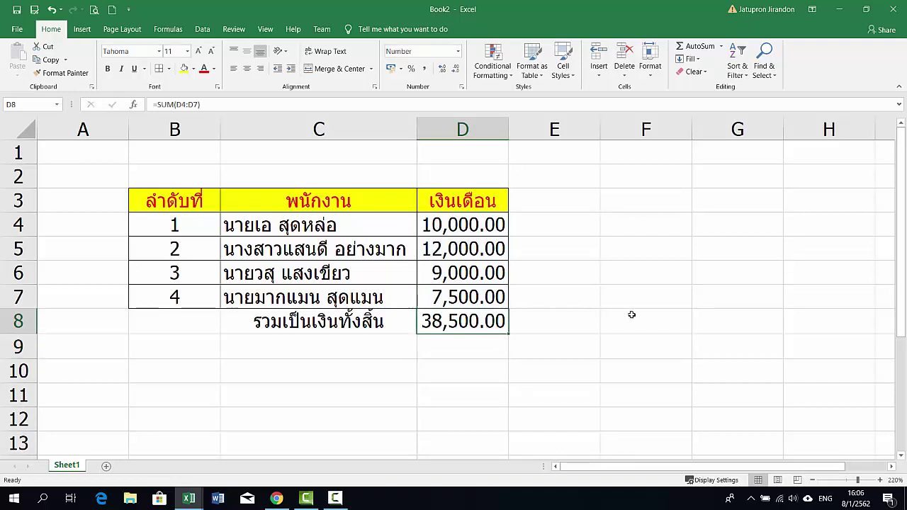
pyautogui.click(487, 346)
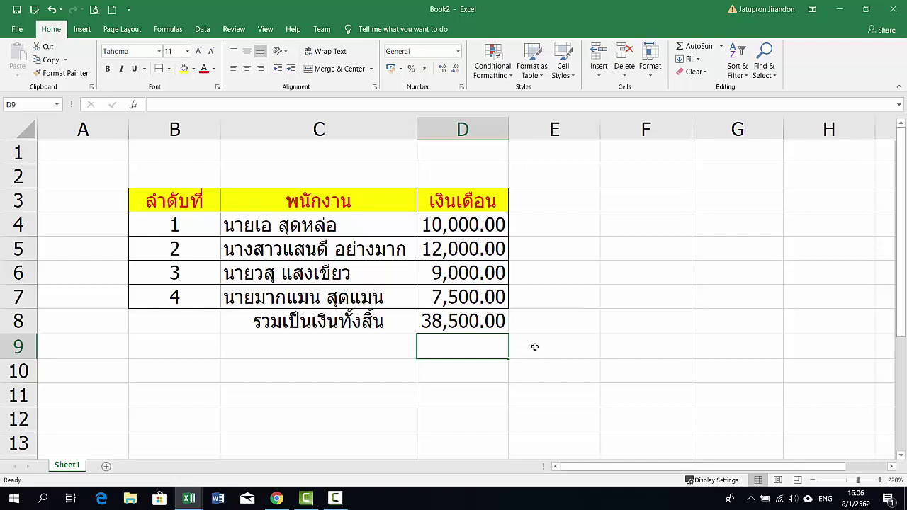
pyautogui.click(596, 326)
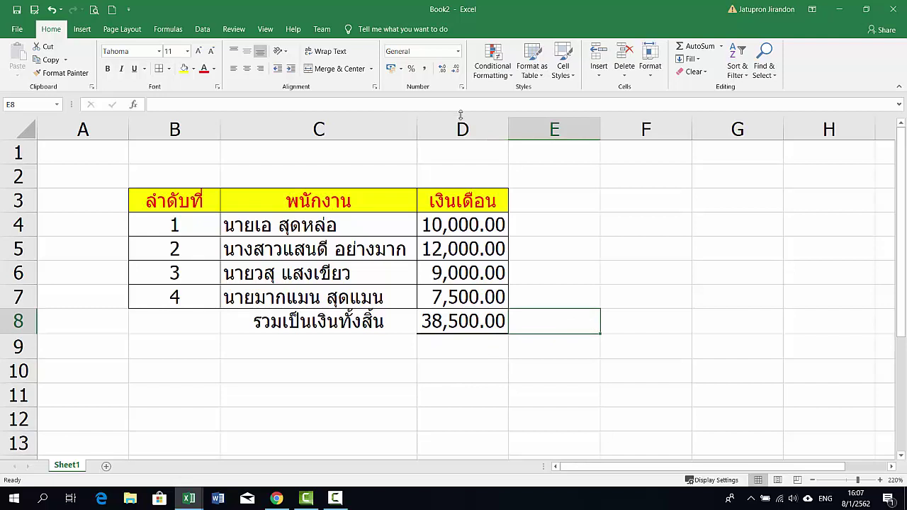
pyautogui.click(468, 350)
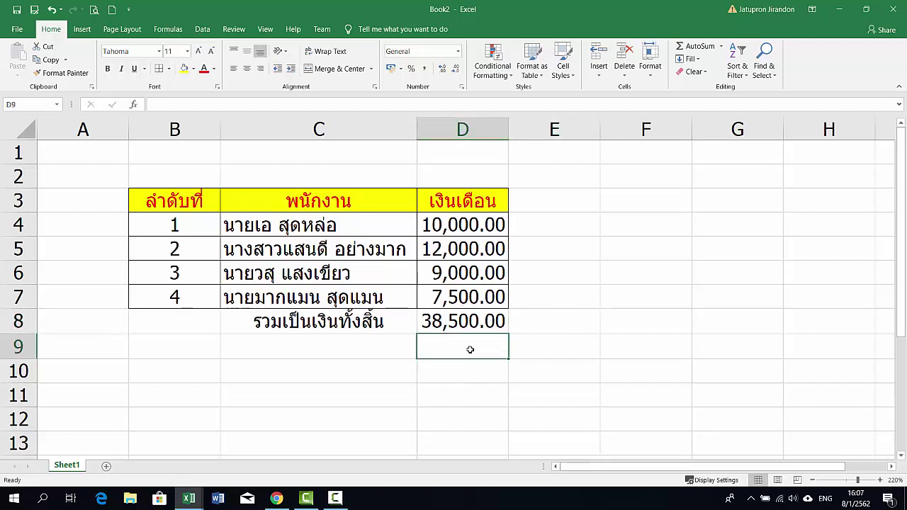
# - Enter =SUM(D4:D7) in D9 to show a second total of 38,500.00
pyautogui.write('=')
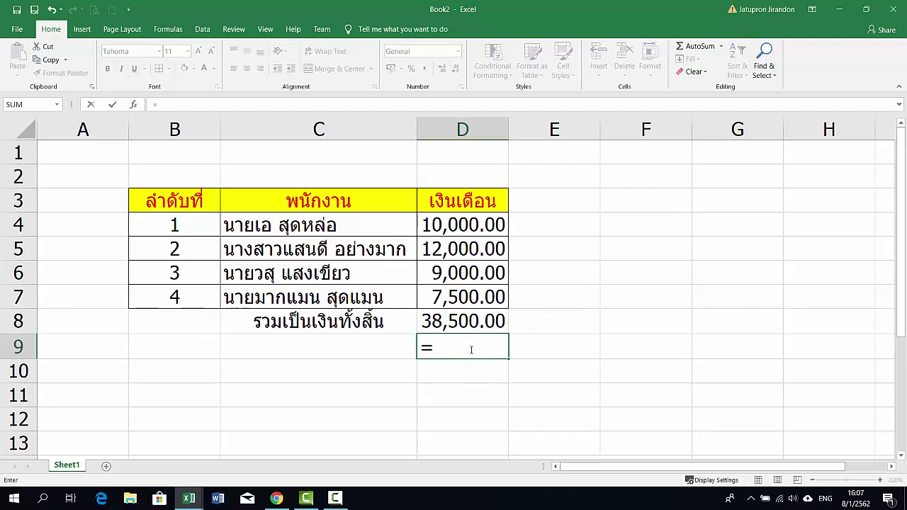
pyautogui.write('sum')
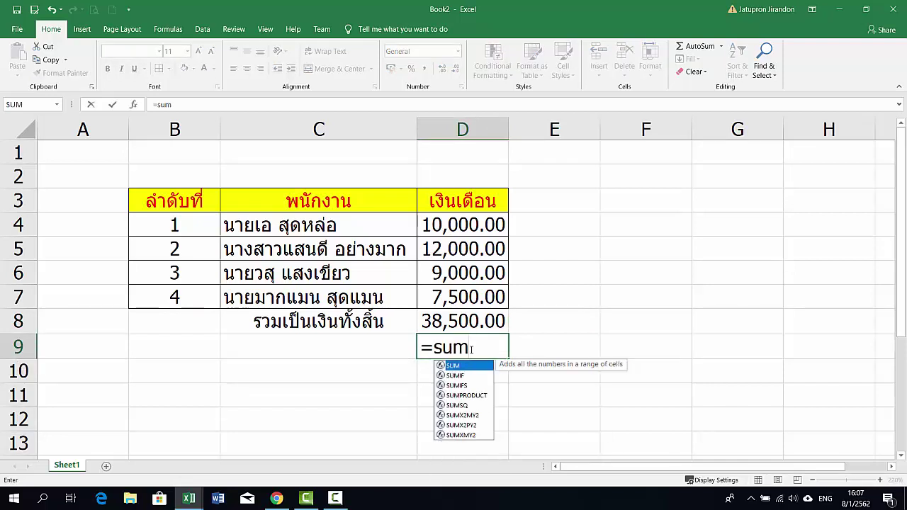
pyautogui.write('(')
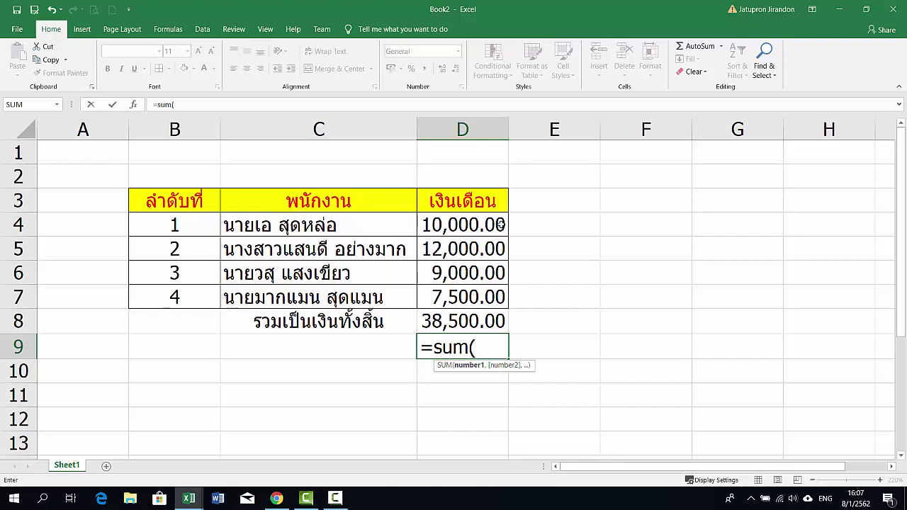
pyautogui.click(500, 224)
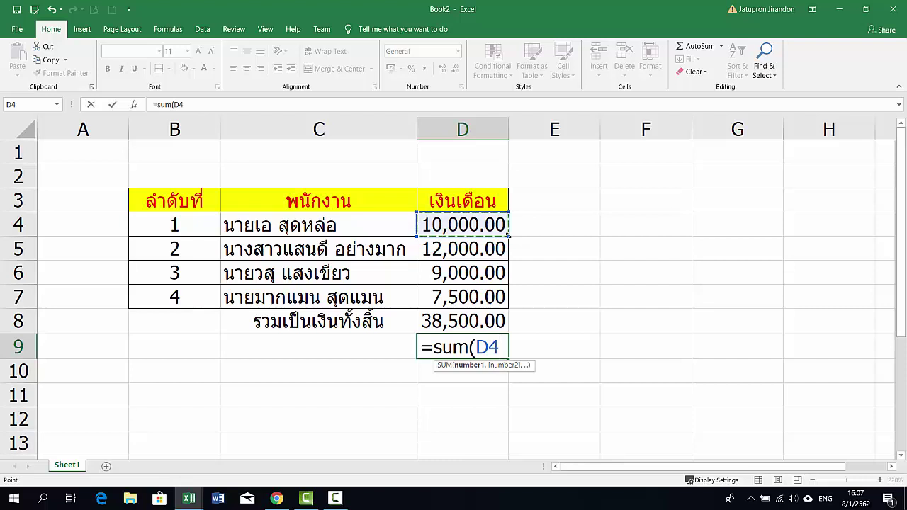
pyautogui.moveTo(507, 248); pyautogui.dragTo(501, 301)
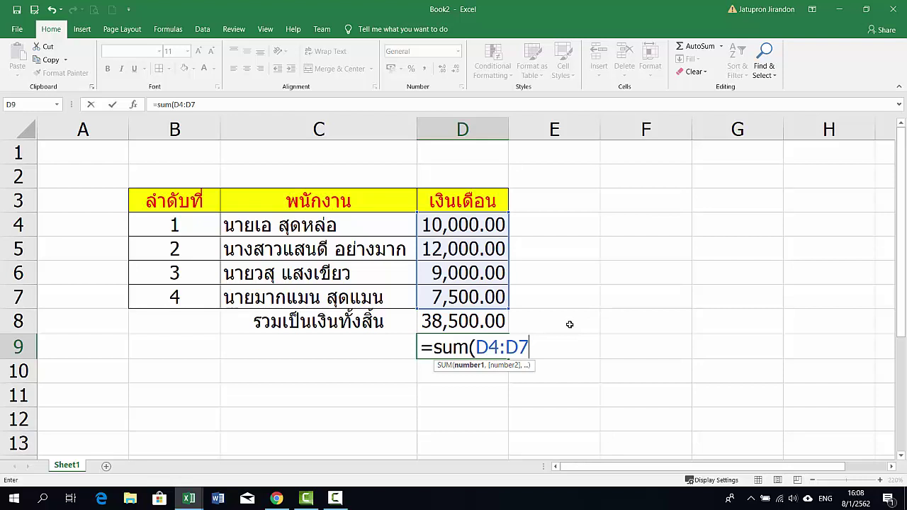
pyautogui.press('Return')
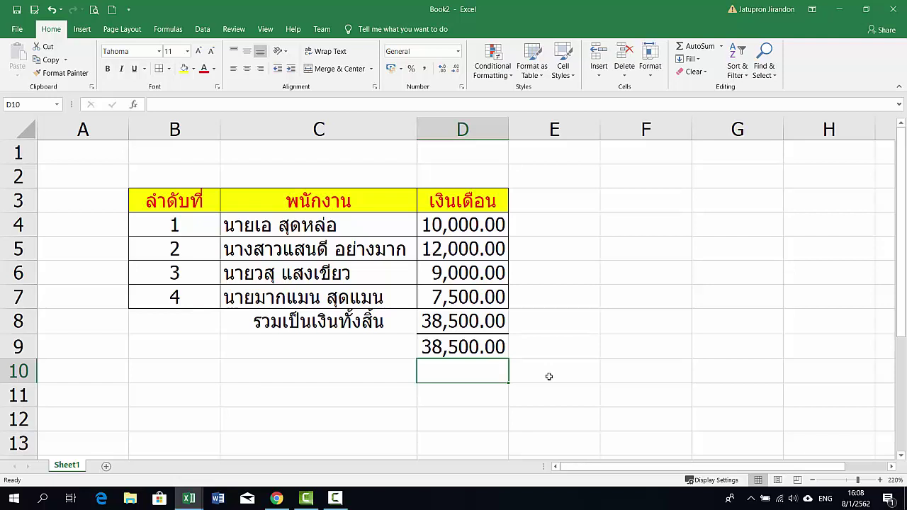
pyautogui.press('Return')
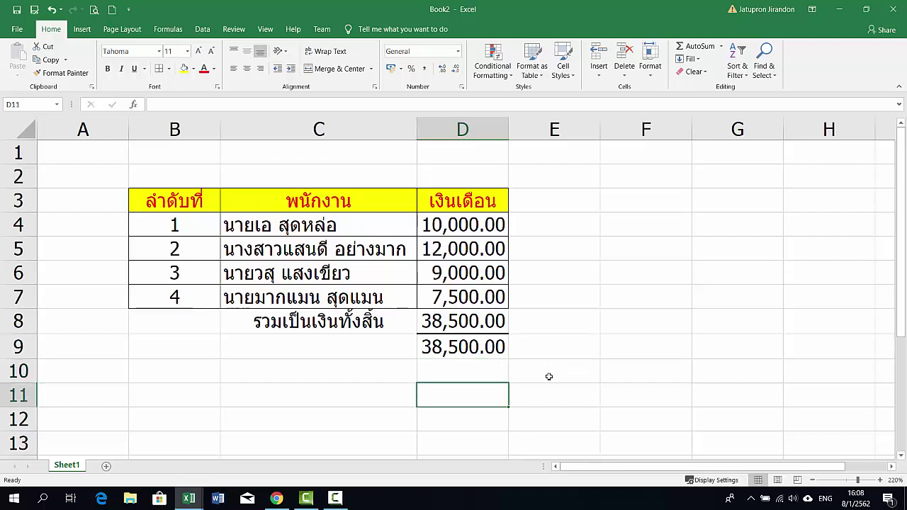
pyautogui.press('Up')
pyautogui.press('Up')
pyautogui.press('Up')
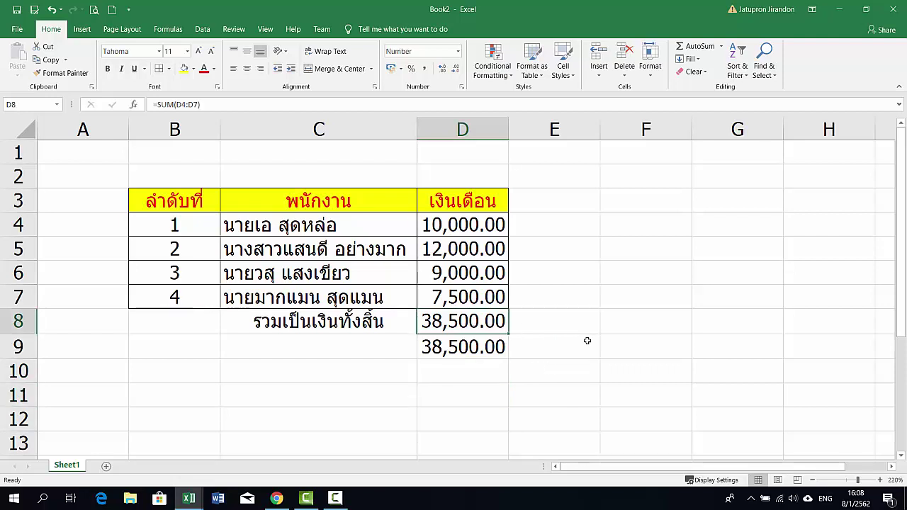
pyautogui.click(470, 395)
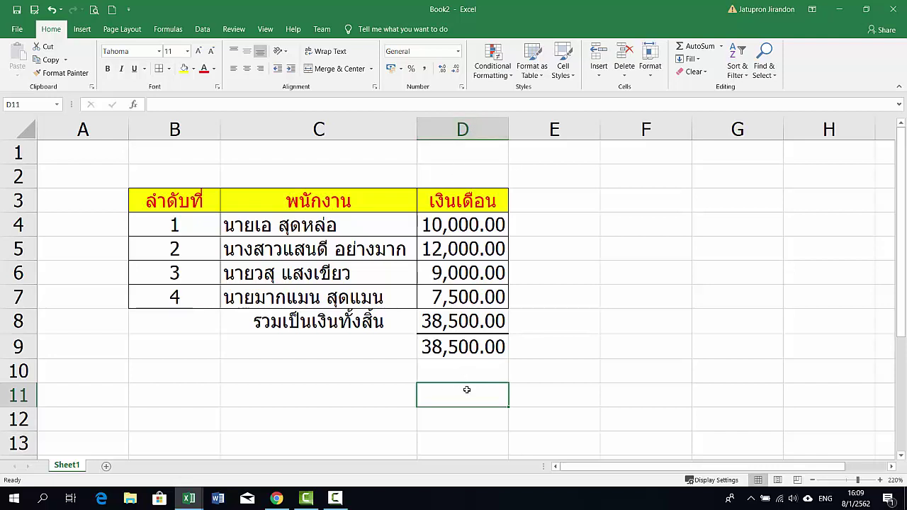
# - Enter =BAHTTEXT(D8) in D11 to spell the 38,500.00 total in Thai baht words
pyautogui.write('=')
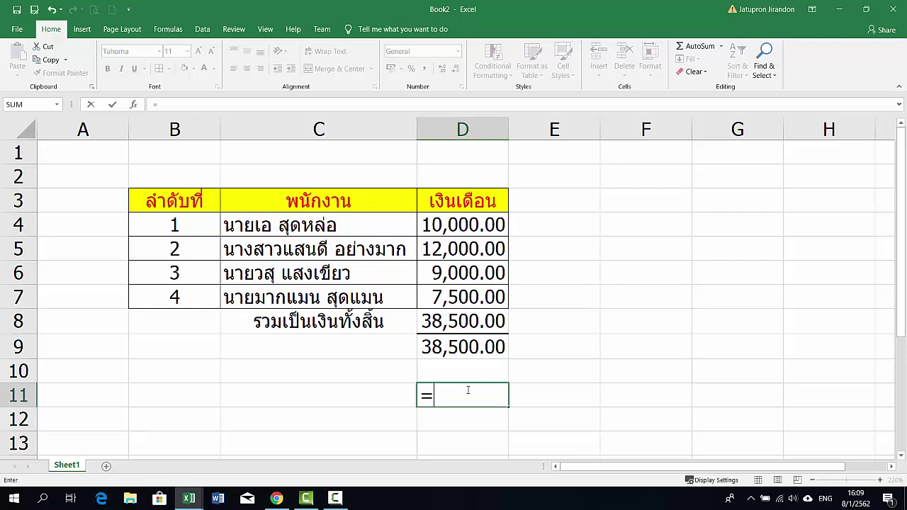
pyautogui.write('ba')
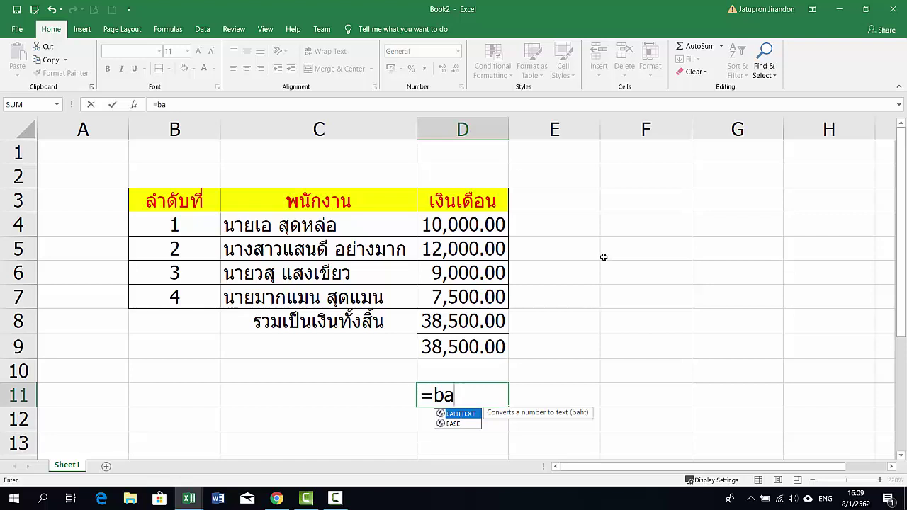
pyautogui.press('Tab')
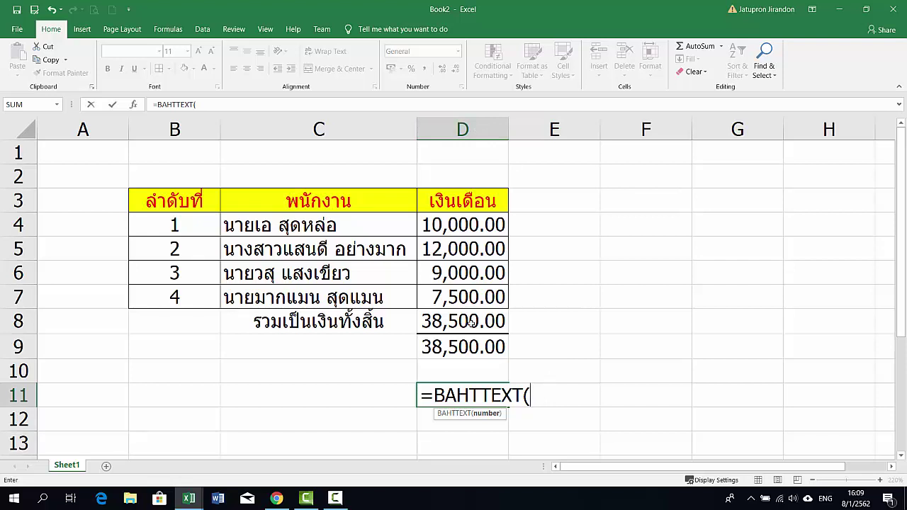
pyautogui.click(471, 322)
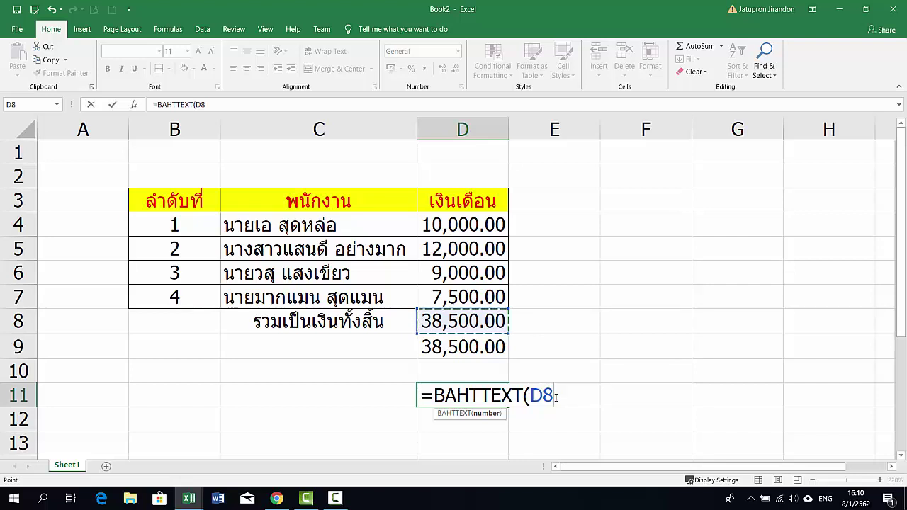
pyautogui.press('Return')
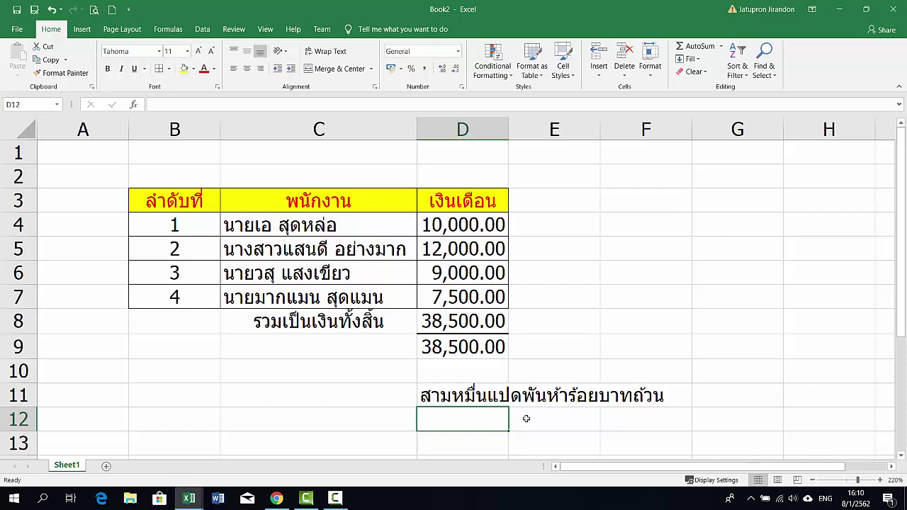
# - Type ="("&BAHTTEXT(D8)&")" in D12 to wrap the D8 baht text in parentheses
pyautogui.write('=')
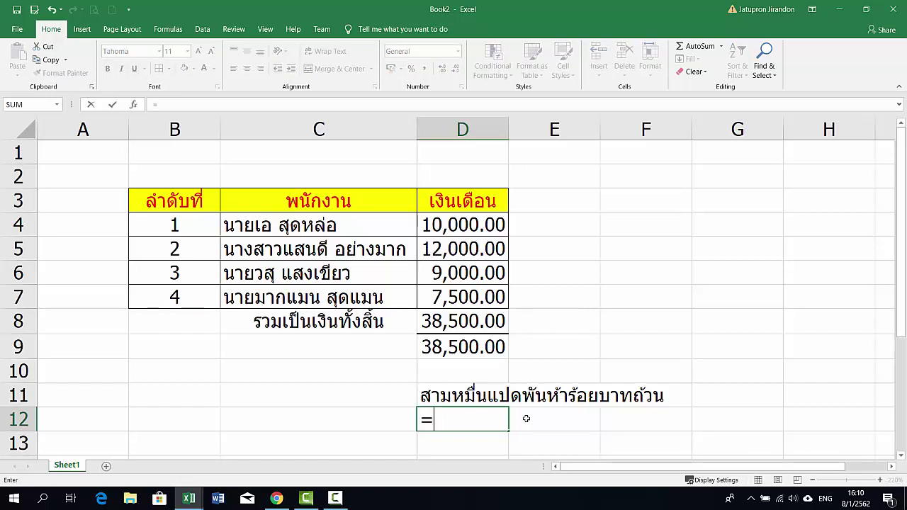
pyautogui.write('"')
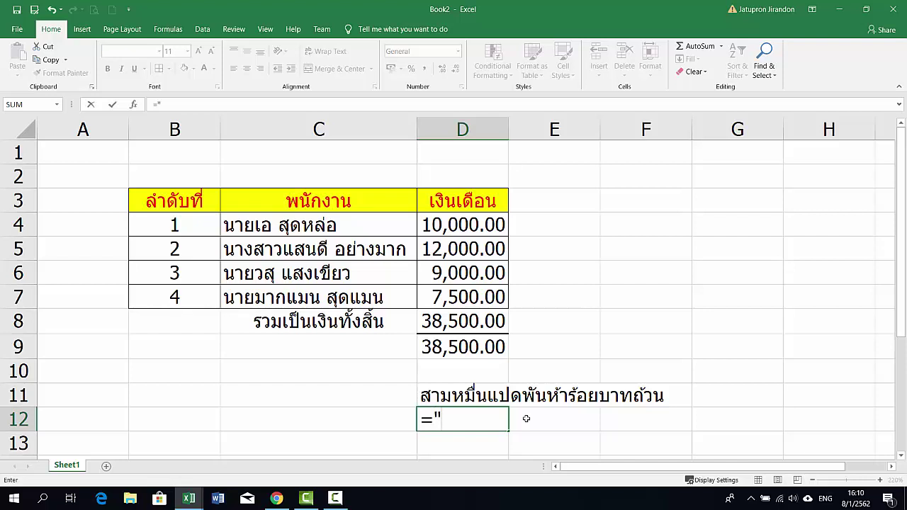
pyautogui.write('(')
pyautogui.write('"')
pyautogui.write('&')
pyautogui.write('bat')
pyautogui.press('BackSpace')
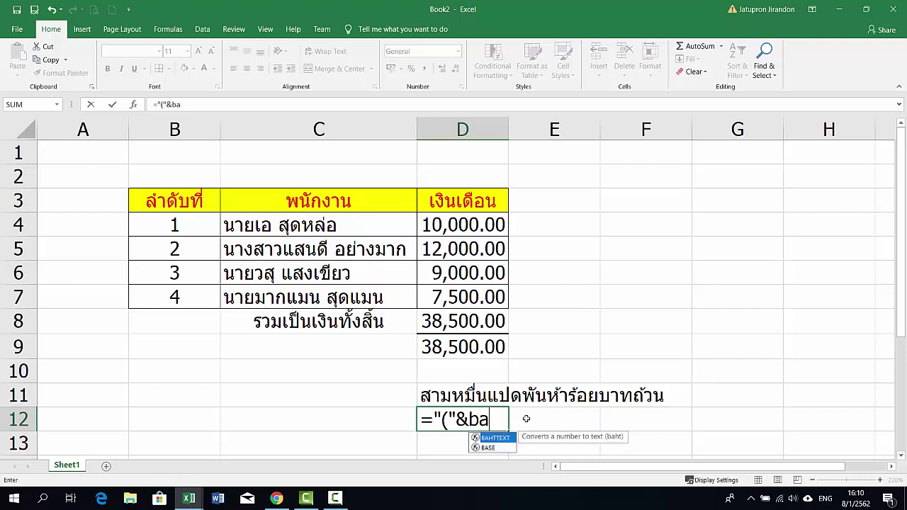
pyautogui.write('h')
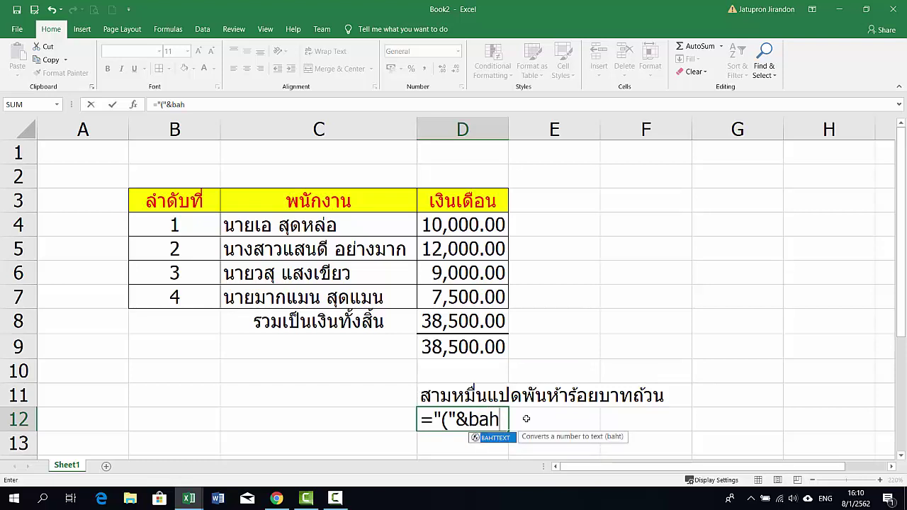
pyautogui.press('Tab')
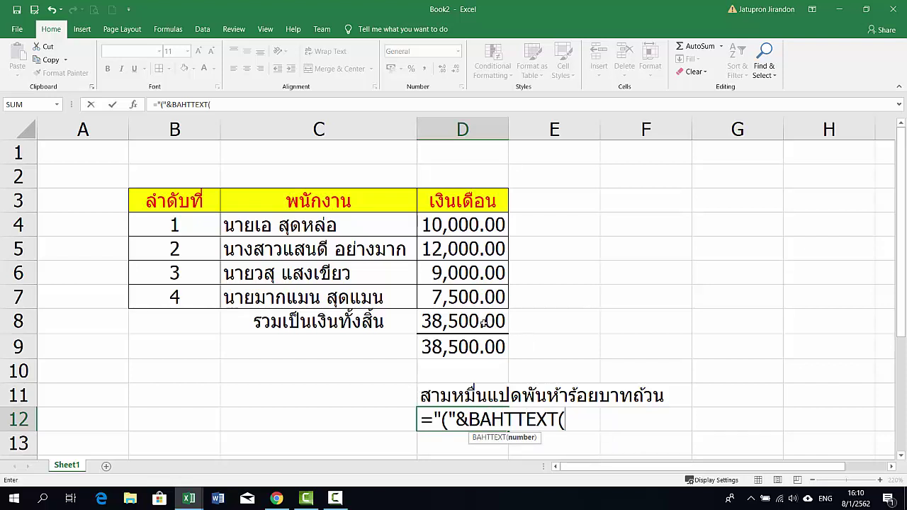
pyautogui.click(484, 323)
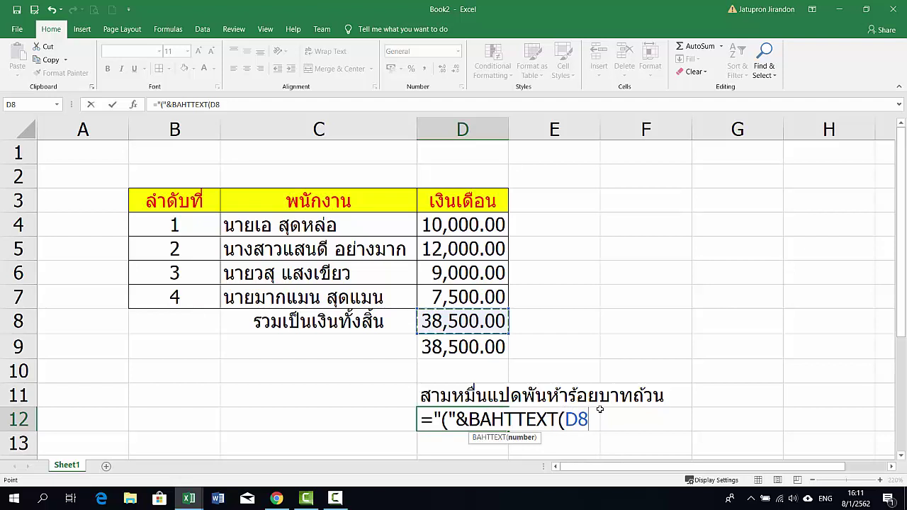
pyautogui.write(')')
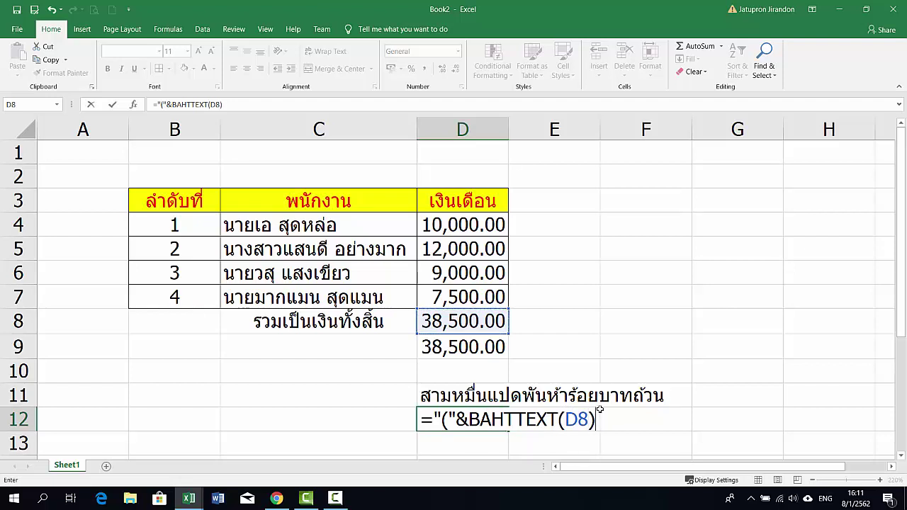
pyautogui.write('&')
pyautogui.write('")')
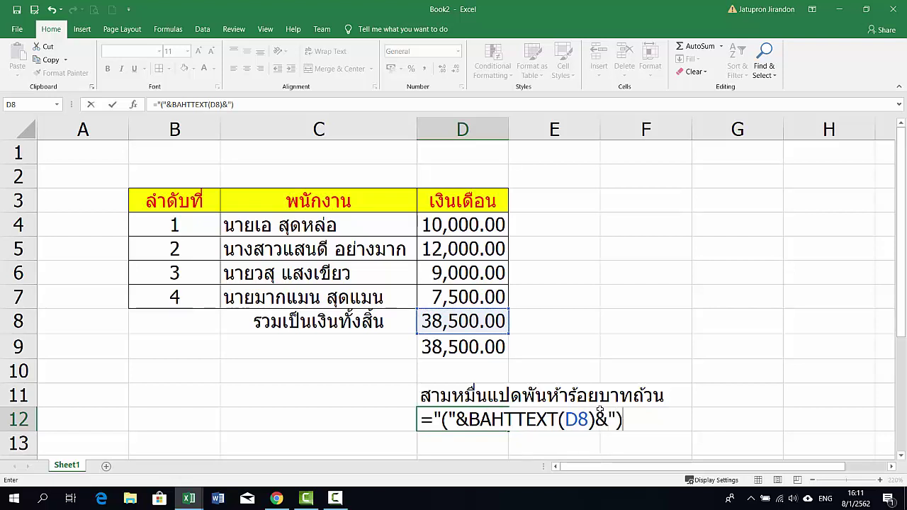
pyautogui.write('"')
pyautogui.press('Return')
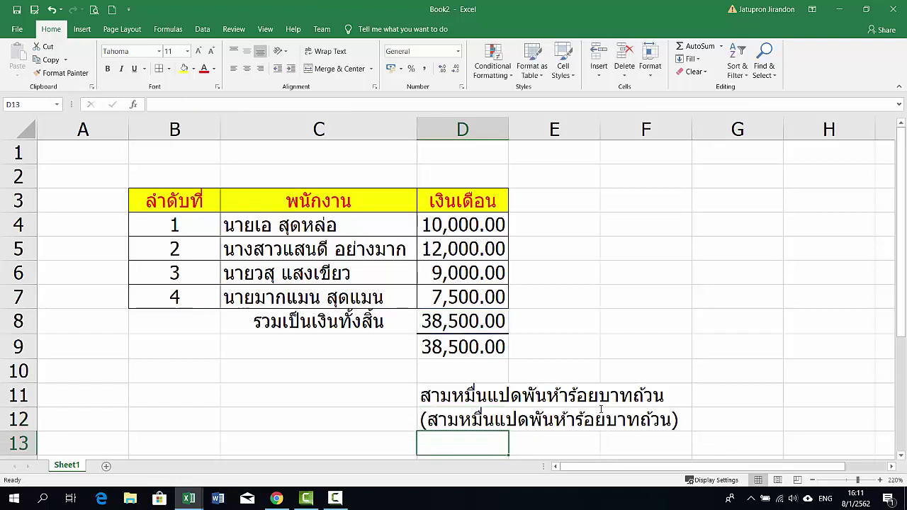
pyautogui.scroll(-1, 601, 410)
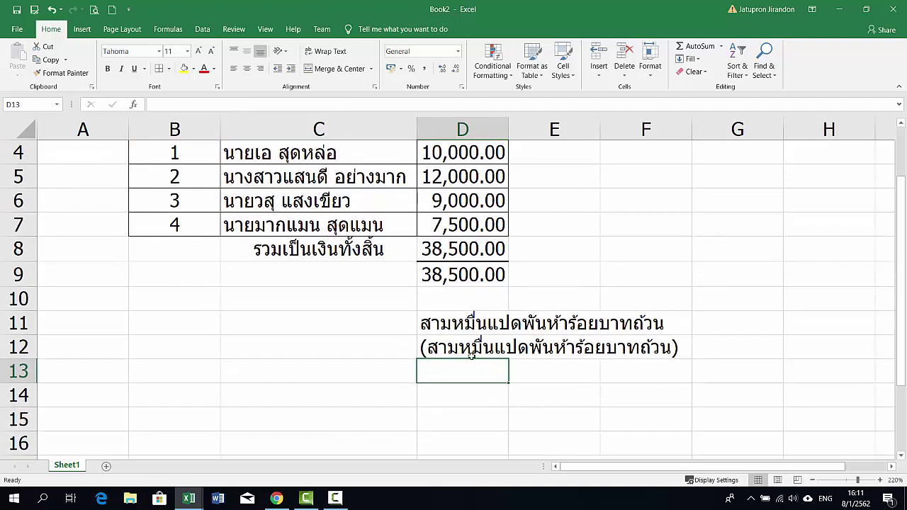